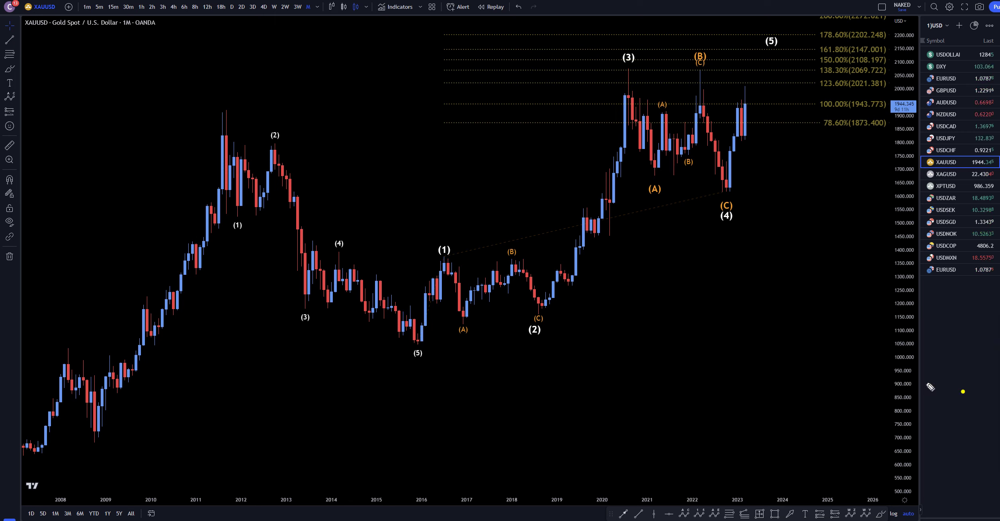
# - Highlight the XAUUSD symbol, the timeframe bar and the (5) label in yellow
pyautogui.moveTo(907, 158); pyautogui.dragTo(895, 151)
pyautogui.moveTo(313, 16); pyautogui.dragTo(136, 15)
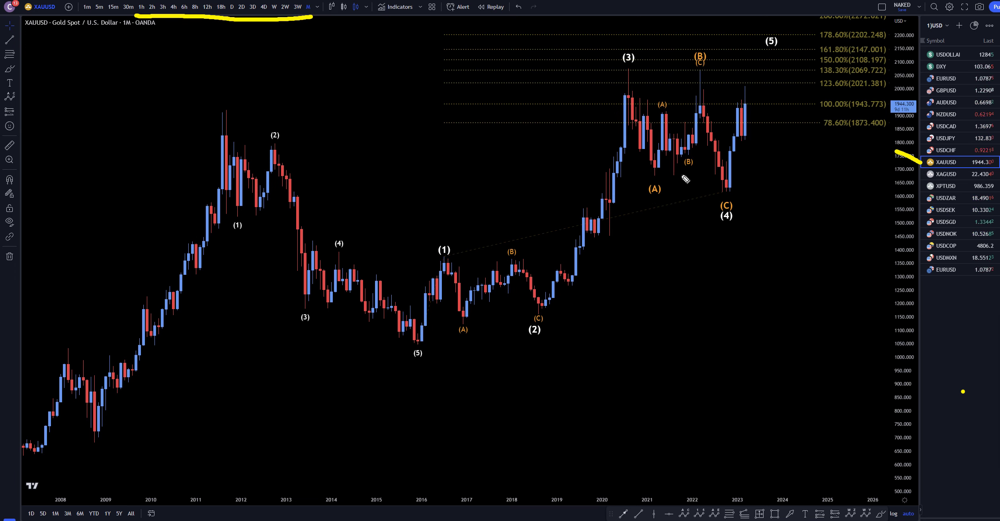
pyautogui.moveTo(742, 21); pyautogui.dragTo(751, 33)
# - Sketch the yellow rally from the (4) low toward 178.6%, then clear it and go weekly
pyautogui.moveTo(729, 192)
pyautogui.mouseDown()
pyautogui.moveTo(731, 130)
pyautogui.moveTo(770, 55)
pyautogui.moveTo(784, 72)
pyautogui.moveTo(796, 45)
pyautogui.mouseUp()
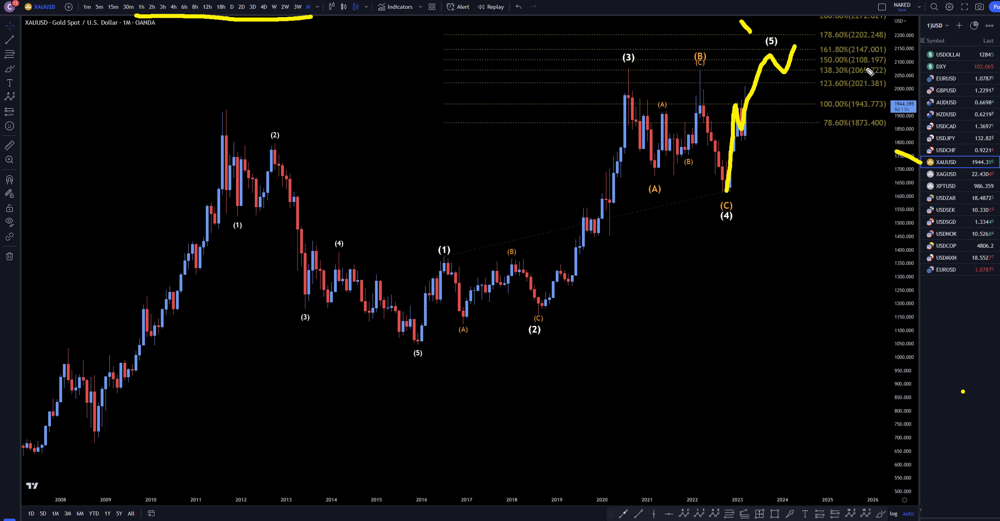
pyautogui.moveTo(868, 26)
pyautogui.mouseDown()
pyautogui.moveTo(890, 29)
pyautogui.moveTo(897, 54)
pyautogui.moveTo(881, 63)
pyautogui.mouseUp()
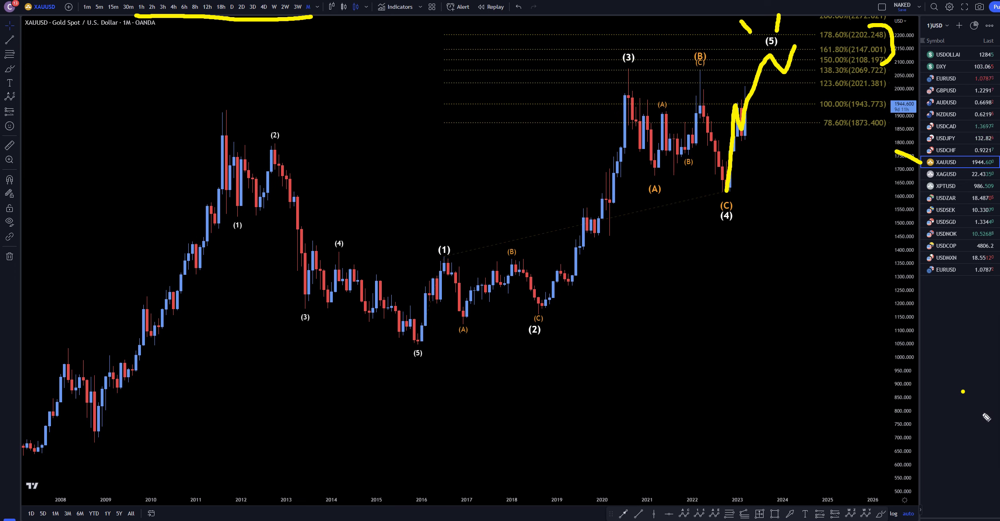
pyautogui.press('Escape')
pyautogui.click(274, 7)
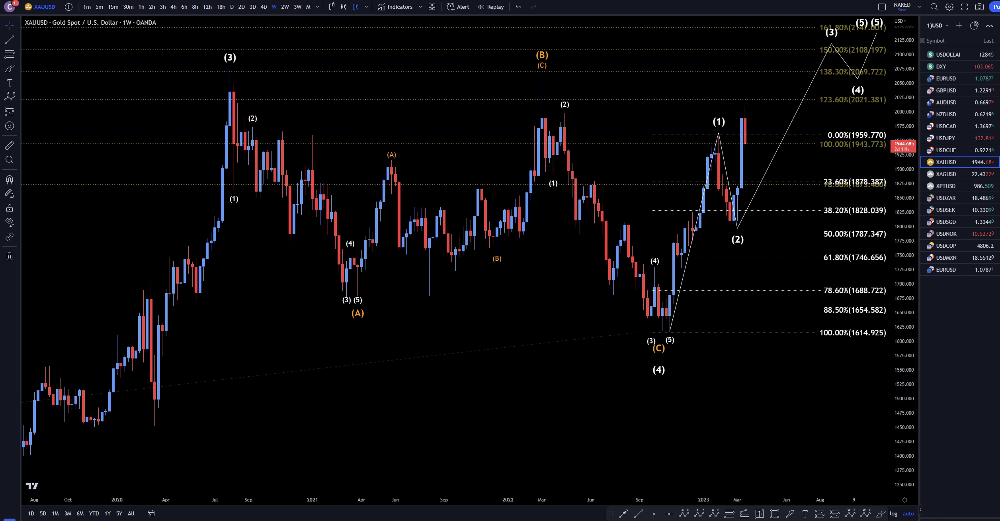
# - Trace a yellow rally from the (4) low to the 161.8% target, label it 3, then clear it
pyautogui.moveTo(666, 327)
pyautogui.mouseDown()
pyautogui.moveTo(680, 236)
pyautogui.moveTo(692, 230)
pyautogui.moveTo(715, 136)
pyautogui.moveTo(734, 218)
pyautogui.moveTo(743, 119)
pyautogui.moveTo(764, 148)
pyautogui.moveTo(788, 62)
pyautogui.moveTo(820, 51)
pyautogui.moveTo(853, 75)
pyautogui.moveTo(868, 27)
pyautogui.mouseUp()
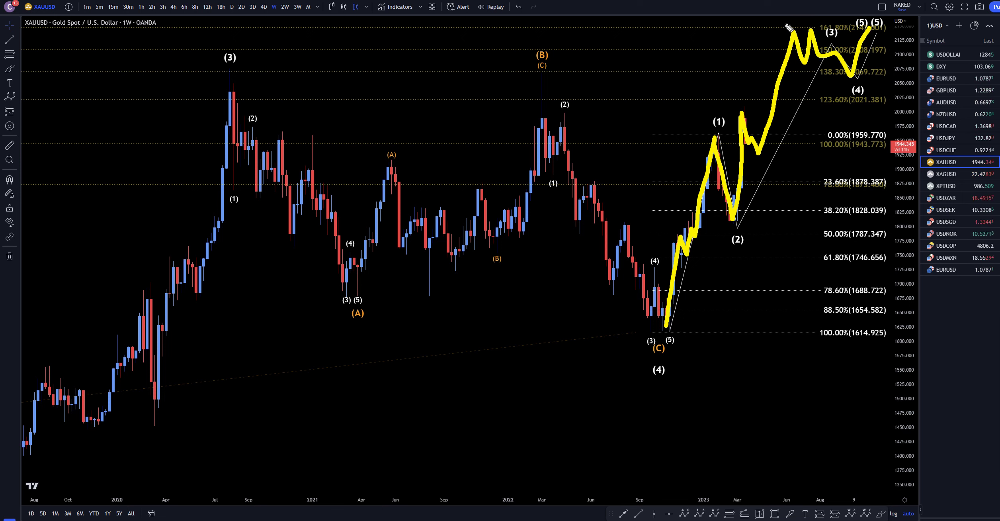
pyautogui.moveTo(772, 7)
pyautogui.mouseDown()
pyautogui.moveTo(783, 12)
pyautogui.moveTo(771, 20)
pyautogui.mouseUp()
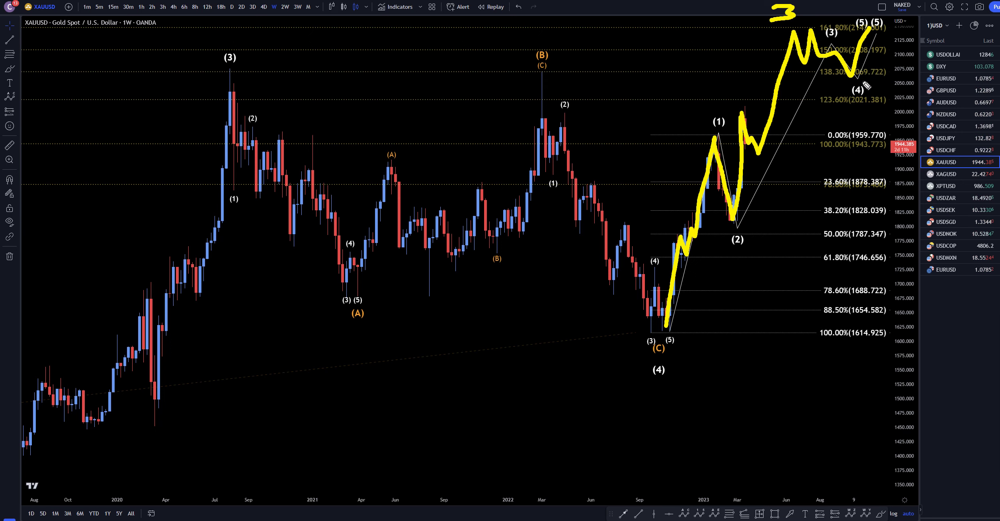
pyautogui.press('Escape')
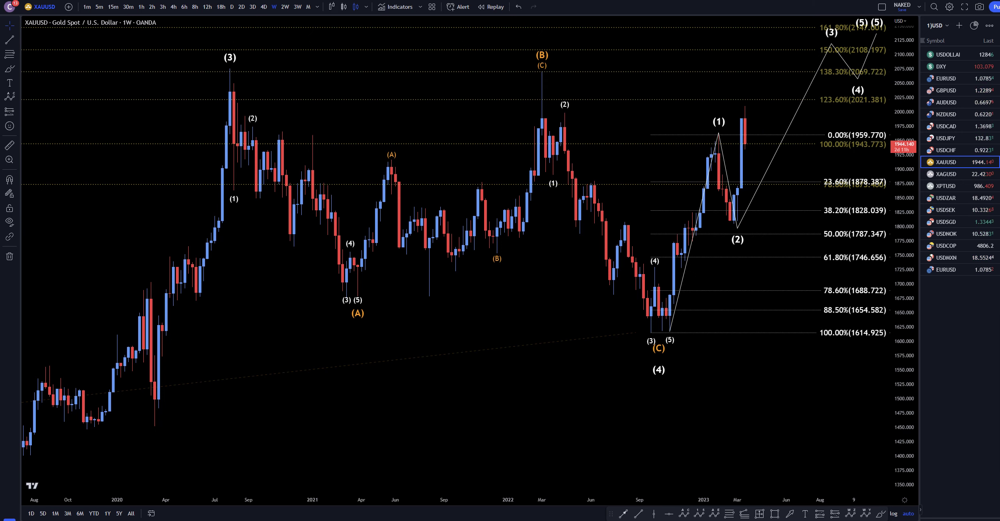
# - On the daily chart, trace the impulse to (3) and the (A)-(B) correction in yellow
pyautogui.click(232, 7)
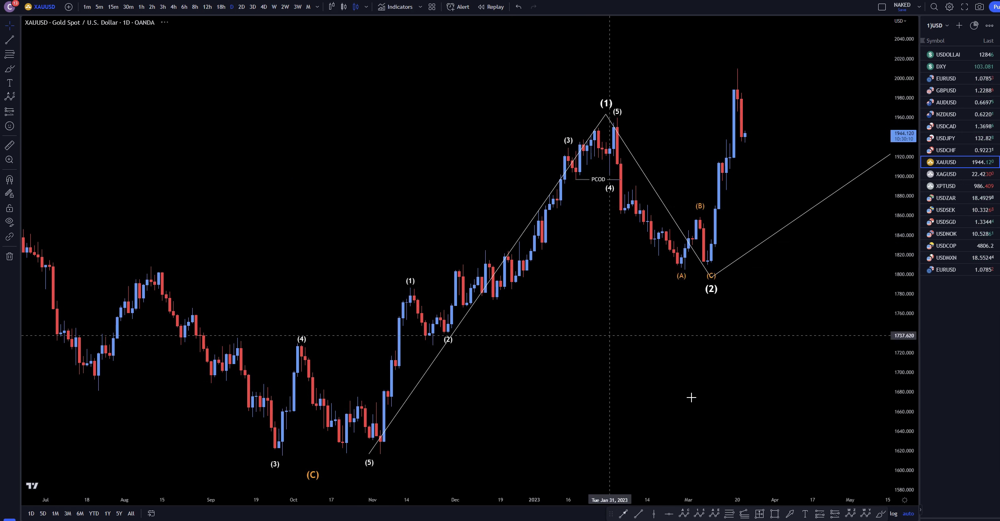
pyautogui.hscroll(2, 710, 395)
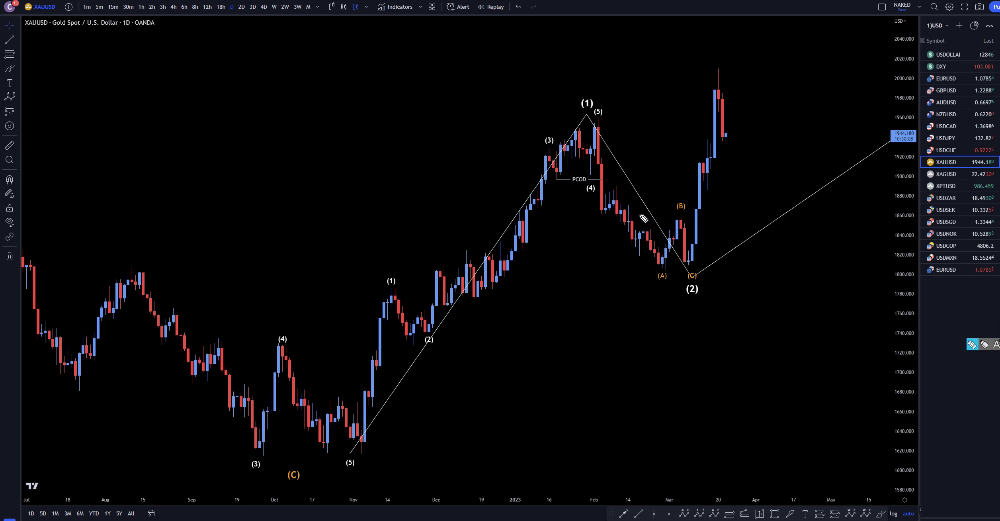
pyautogui.moveTo(362, 445)
pyautogui.mouseDown()
pyautogui.moveTo(391, 306)
pyautogui.moveTo(434, 326)
pyautogui.moveTo(551, 149)
pyautogui.moveTo(576, 142)
pyautogui.moveTo(590, 174)
pyautogui.moveTo(599, 128)
pyautogui.mouseUp()
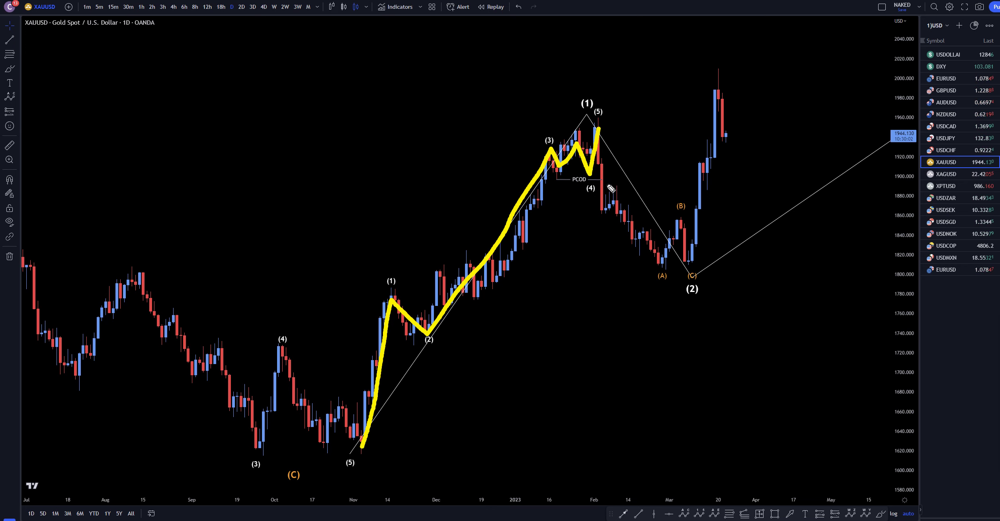
pyautogui.moveTo(598, 128)
pyautogui.mouseDown()
pyautogui.moveTo(653, 259)
pyautogui.moveTo(673, 243)
pyautogui.moveTo(693, 267)
pyautogui.moveTo(715, 83)
pyautogui.mouseUp()
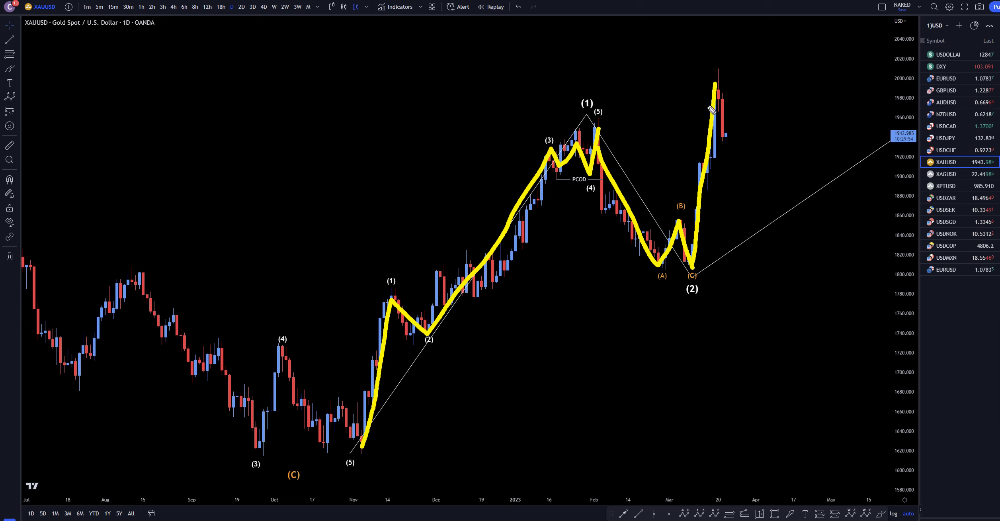
# - Mark the top candle, sketch the projected 2 and 3-5 rally labels, then clear the drawing
pyautogui.moveTo(689, 43)
pyautogui.mouseDown()
pyautogui.moveTo(728, 139)
pyautogui.moveTo(740, 122)
pyautogui.moveTo(746, 184)
pyautogui.moveTo(764, 195)
pyautogui.mouseUp()
pyautogui.moveTo(751, 149); pyautogui.dragTo(758, 128)
pyautogui.moveTo(775, 64); pyautogui.dragTo(794, 1)
pyautogui.moveTo(791, 42)
pyautogui.mouseDown()
pyautogui.moveTo(817, 54)
pyautogui.moveTo(786, 68)
pyautogui.mouseUp()
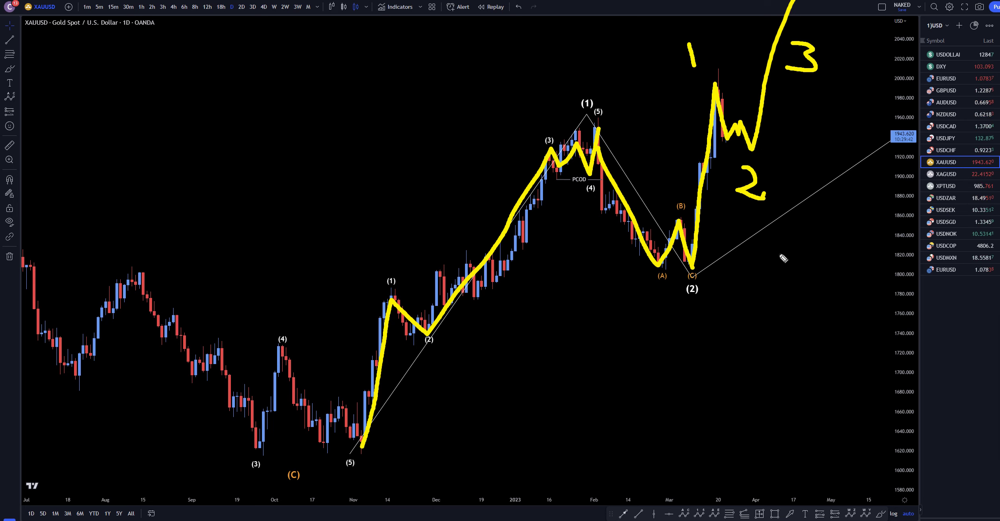
pyautogui.moveTo(824, 57)
pyautogui.mouseDown()
pyautogui.moveTo(872, 39)
pyautogui.moveTo(887, 60)
pyautogui.moveTo(856, 67)
pyautogui.mouseUp()
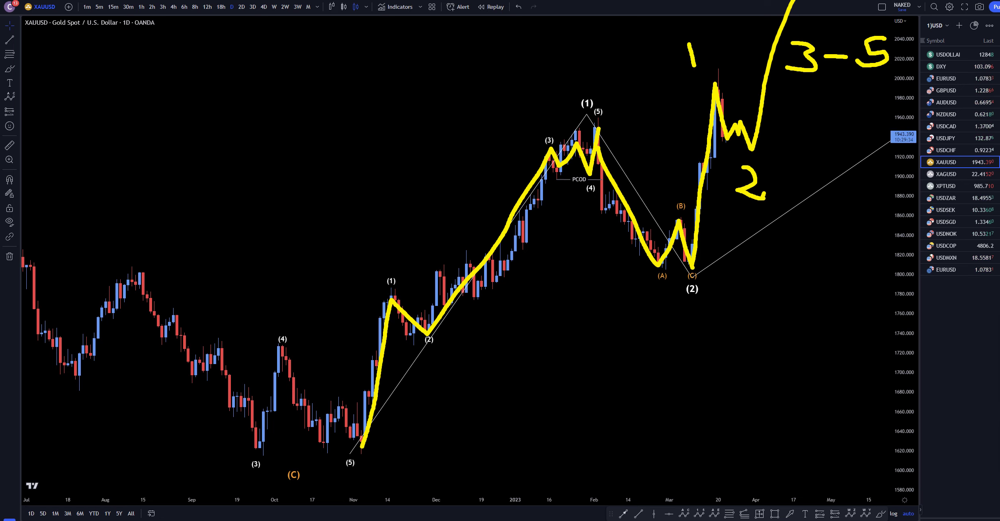
pyautogui.press('Escape')
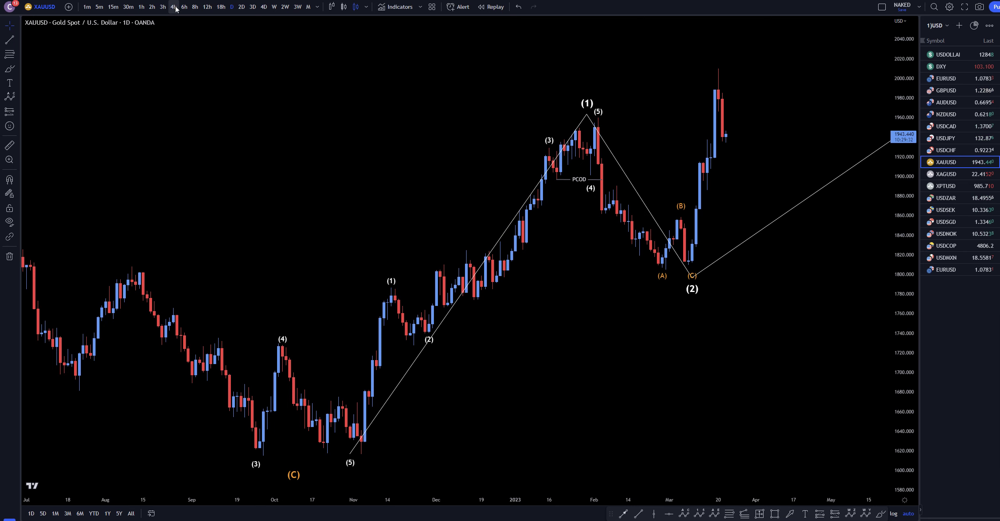
# - On the 4-hour chart, sketch the drop to (A), the (B) leg and a steep rally, then clear it
pyautogui.click(175, 7)
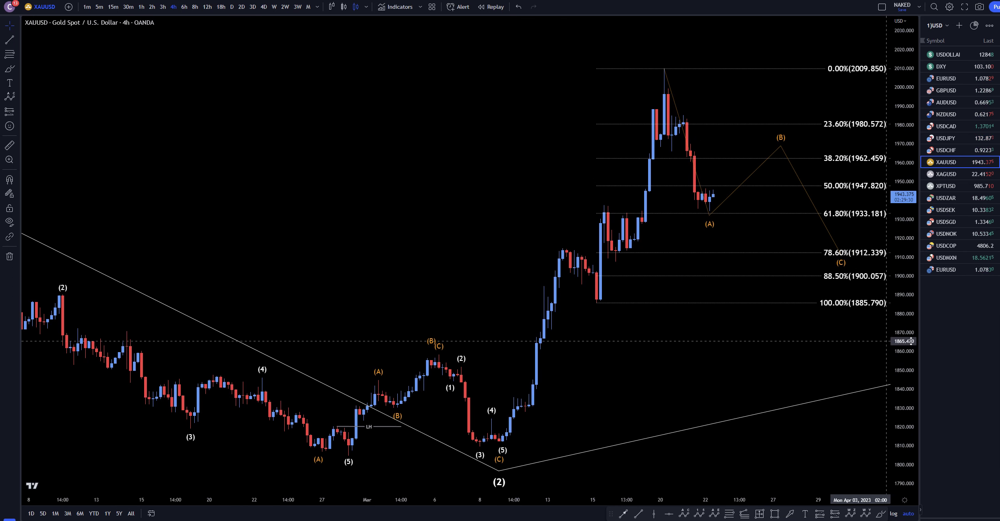
pyautogui.hotkey('ctrl', 'shift', '1')
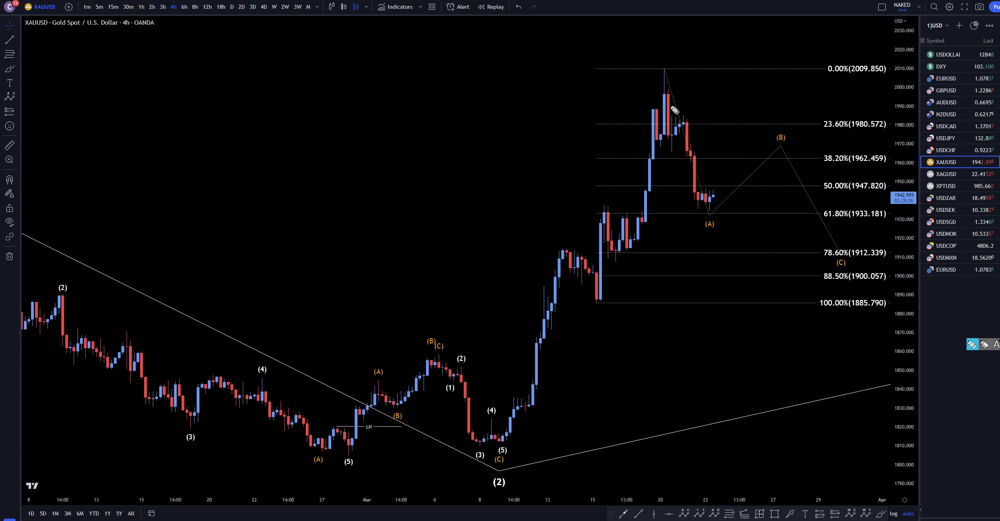
pyautogui.moveTo(665, 88)
pyautogui.mouseDown()
pyautogui.moveTo(667, 116)
pyautogui.moveTo(682, 120)
pyautogui.moveTo(712, 216)
pyautogui.mouseUp()
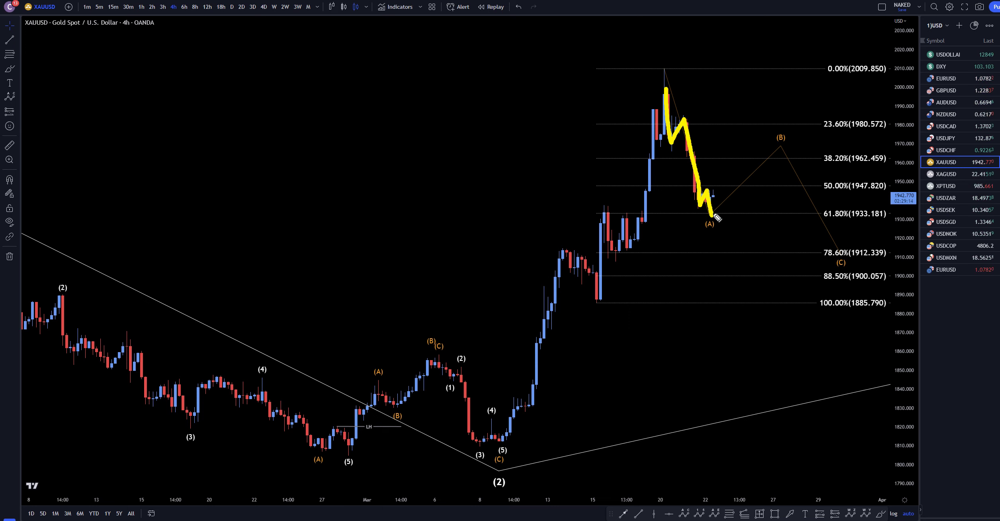
pyautogui.moveTo(715, 210)
pyautogui.mouseDown()
pyautogui.moveTo(725, 180)
pyautogui.moveTo(743, 196)
pyautogui.moveTo(761, 158)
pyautogui.moveTo(775, 214)
pyautogui.moveTo(808, 252)
pyautogui.moveTo(816, 211)
pyautogui.mouseUp()
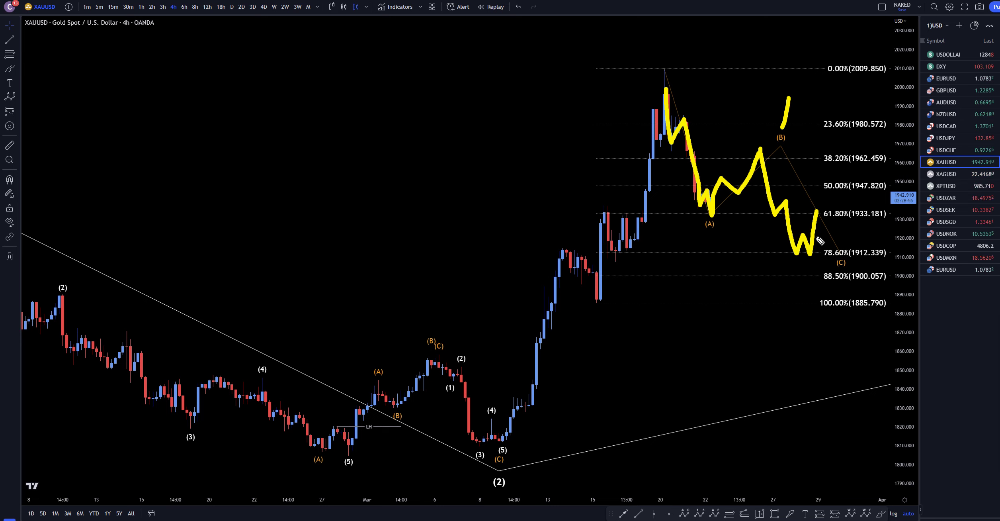
pyautogui.moveTo(815, 221); pyautogui.dragTo(876, 1)
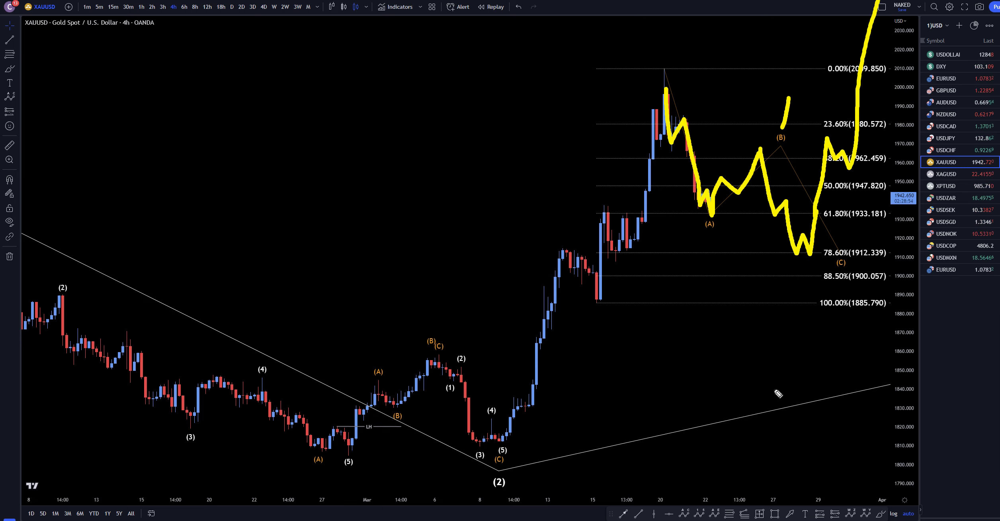
pyautogui.press('Escape')
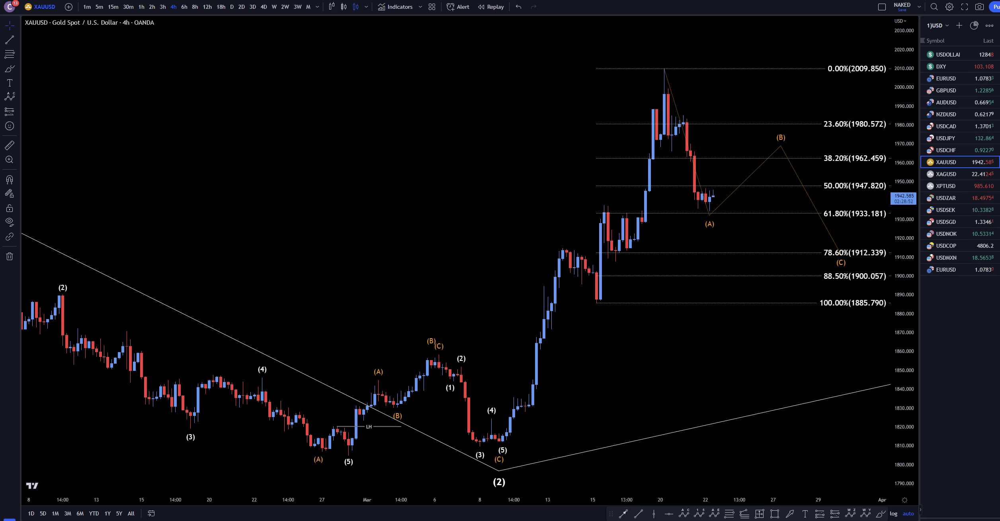
# - On the 1-hour chart, sketch the drop to (A), the USDOLLAI entry and a further decline, then clear
pyautogui.click(141, 7)
pyautogui.hotkey('alt', 'b')
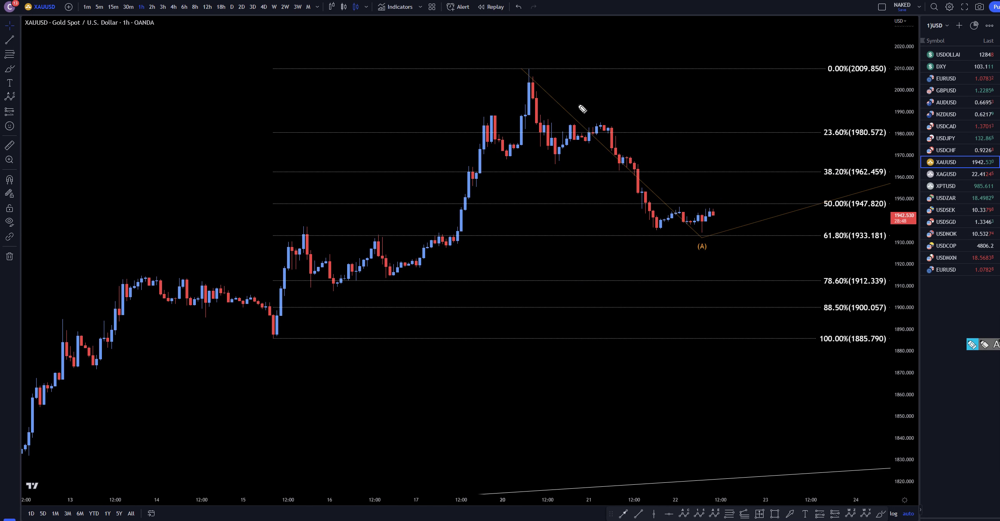
pyautogui.moveTo(526, 79)
pyautogui.mouseDown()
pyautogui.moveTo(555, 157)
pyautogui.moveTo(599, 116)
pyautogui.moveTo(640, 208)
pyautogui.moveTo(695, 212)
pyautogui.moveTo(706, 238)
pyautogui.mouseUp()
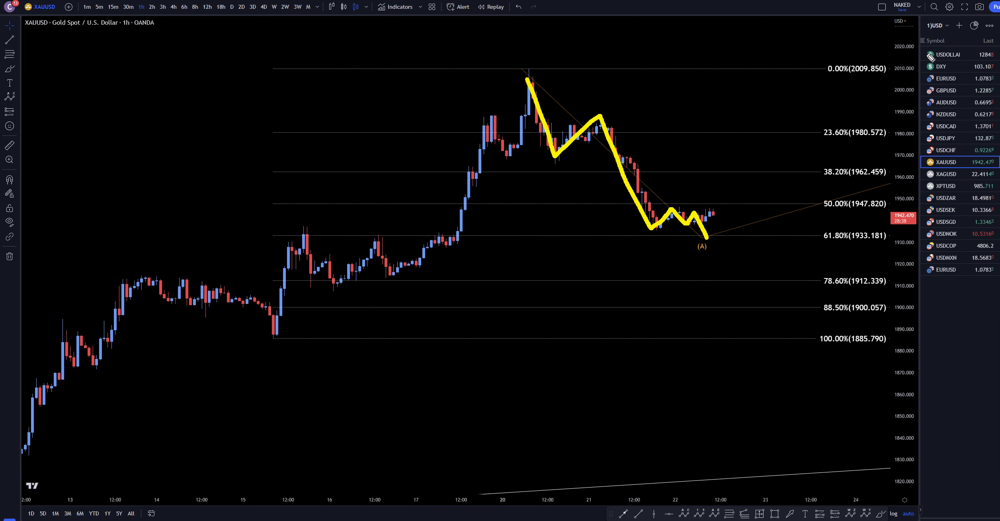
pyautogui.moveTo(916, 54); pyautogui.dragTo(904, 51)
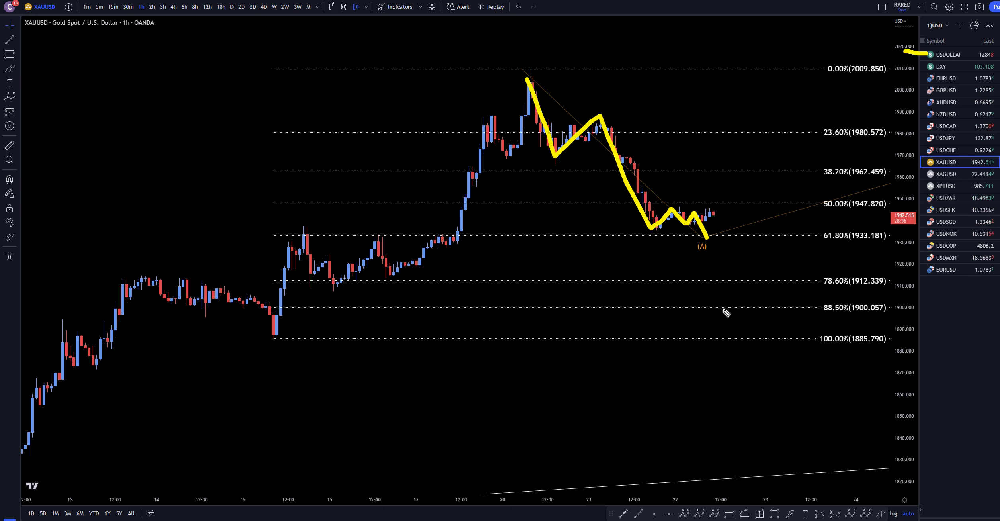
pyautogui.moveTo(700, 226)
pyautogui.mouseDown()
pyautogui.moveTo(707, 237)
pyautogui.moveTo(735, 205)
pyautogui.moveTo(768, 309)
pyautogui.moveTo(773, 255)
pyautogui.mouseUp()
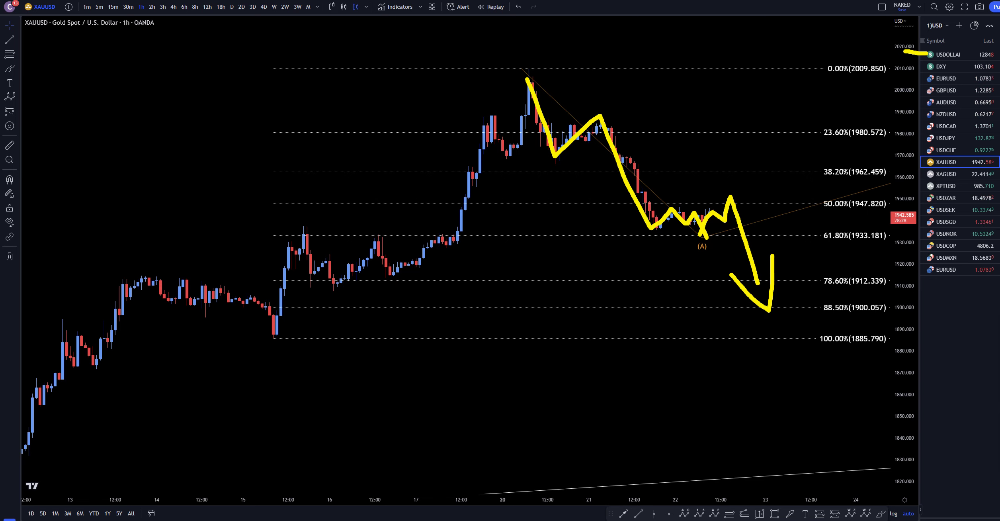
pyautogui.press('e')
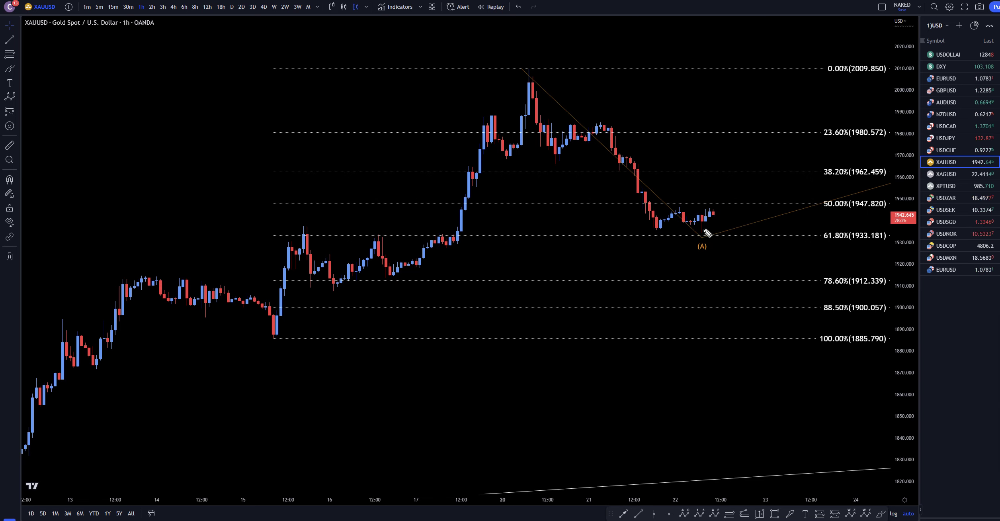
# - Try two yellow zigzags up from (A) toward 38.2%, erasing each attempt
pyautogui.moveTo(714, 215)
pyautogui.mouseDown()
pyautogui.moveTo(772, 176)
pyautogui.moveTo(787, 179)
pyautogui.moveTo(795, 163)
pyautogui.mouseUp()
pyautogui.moveTo(782, 105)
pyautogui.mouseDown()
pyautogui.moveTo(810, 135)
pyautogui.moveTo(804, 99)
pyautogui.moveTo(771, 96)
pyautogui.mouseUp()
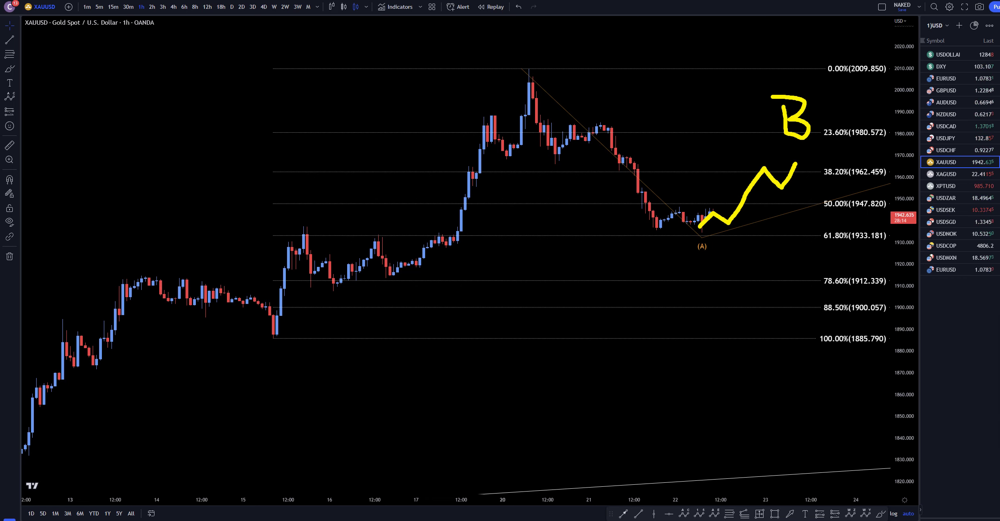
pyautogui.press('e')
pyautogui.moveTo(714, 214); pyautogui.dragTo(721, 236)
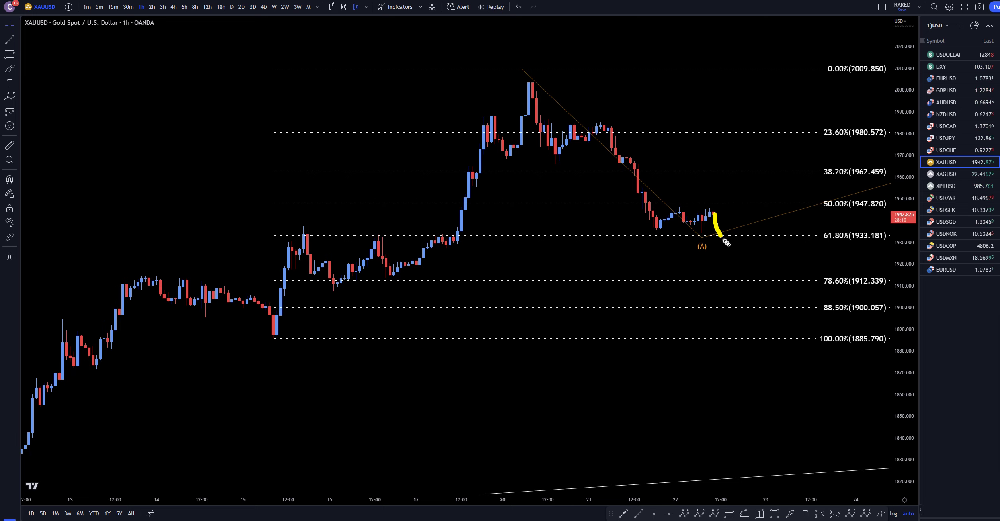
pyautogui.moveTo(730, 226)
pyautogui.mouseDown()
pyautogui.moveTo(751, 174)
pyautogui.moveTo(810, 122)
pyautogui.mouseUp()
pyautogui.press('e')
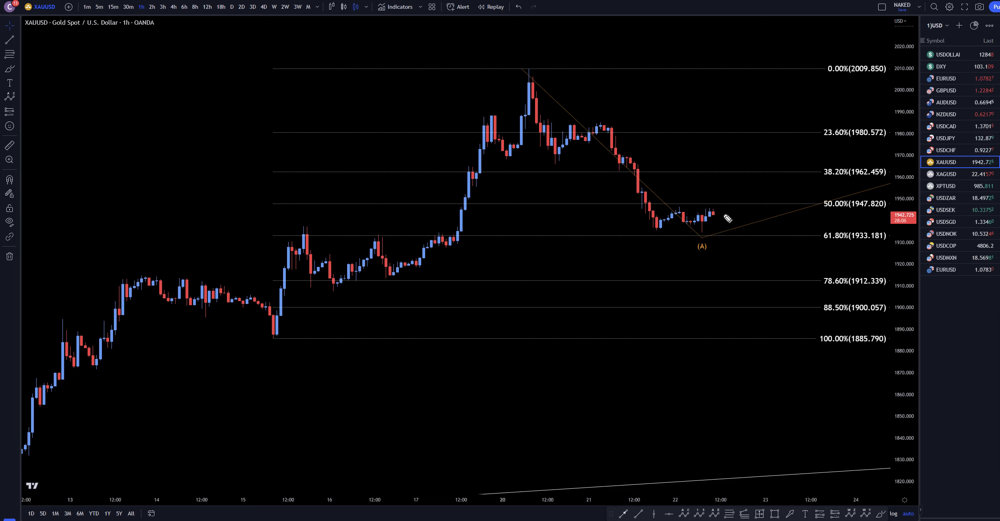
# - Draw the A-B-C zigzag down toward 88.5% and hand-write the A, B and C labels
pyautogui.moveTo(695, 227)
pyautogui.mouseDown()
pyautogui.moveTo(733, 216)
pyautogui.moveTo(764, 175)
pyautogui.mouseUp()
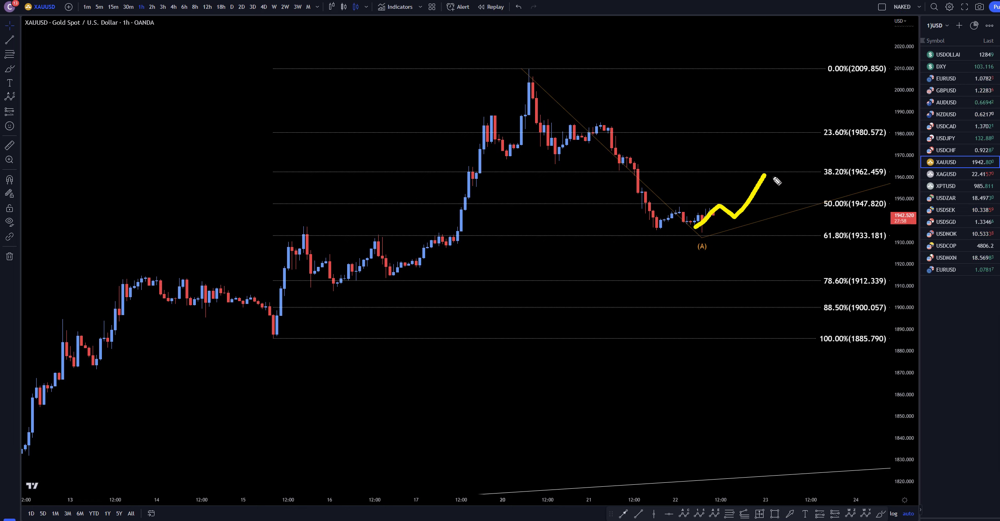
pyautogui.moveTo(762, 171)
pyautogui.mouseDown()
pyautogui.moveTo(808, 271)
pyautogui.moveTo(844, 266)
pyautogui.mouseUp()
pyautogui.moveTo(850, 299); pyautogui.dragTo(861, 322)
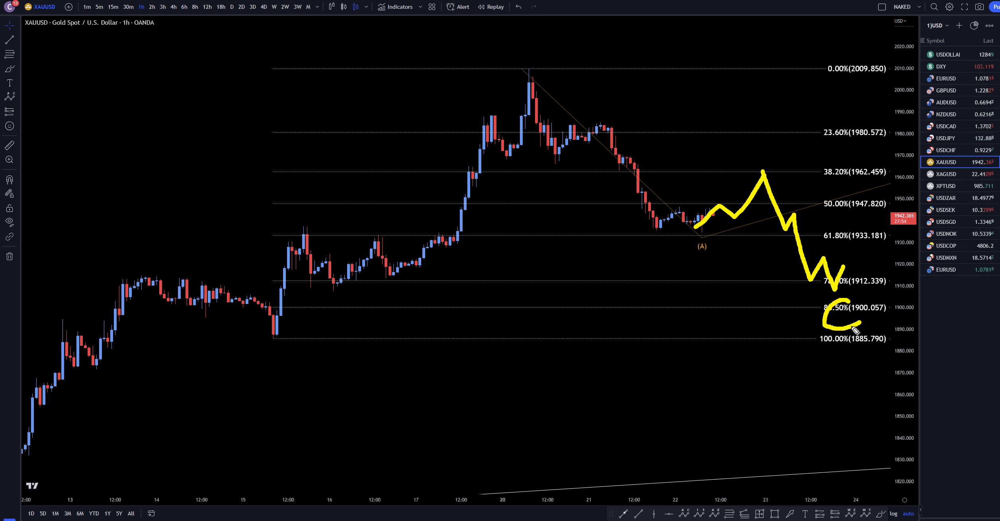
pyautogui.moveTo(636, 285); pyautogui.dragTo(649, 256)
pyautogui.moveTo(659, 271); pyautogui.dragTo(638, 273)
pyautogui.moveTo(748, 100)
pyautogui.mouseDown()
pyautogui.moveTo(751, 144)
pyautogui.moveTo(758, 126)
pyautogui.moveTo(746, 106)
pyautogui.mouseUp()
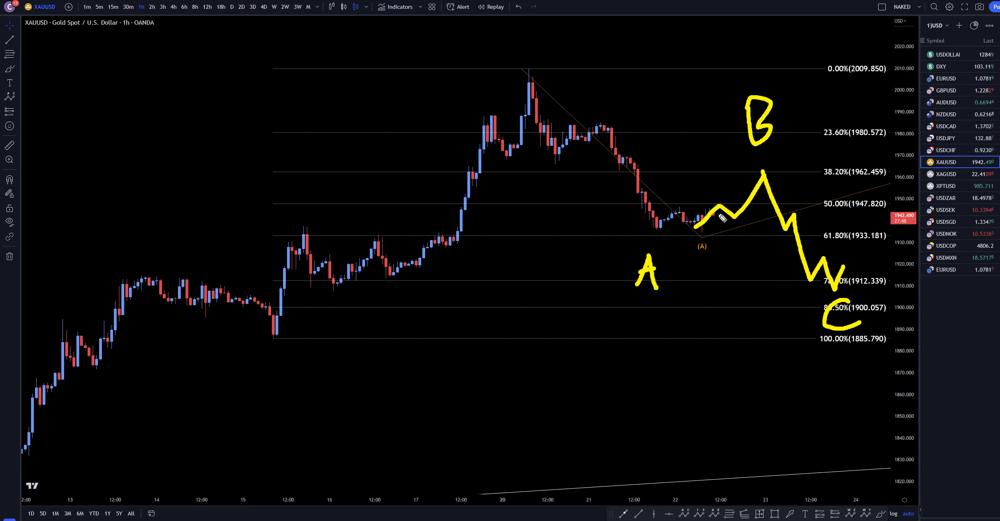
pyautogui.moveTo(705, 146); pyautogui.dragTo(734, 132)
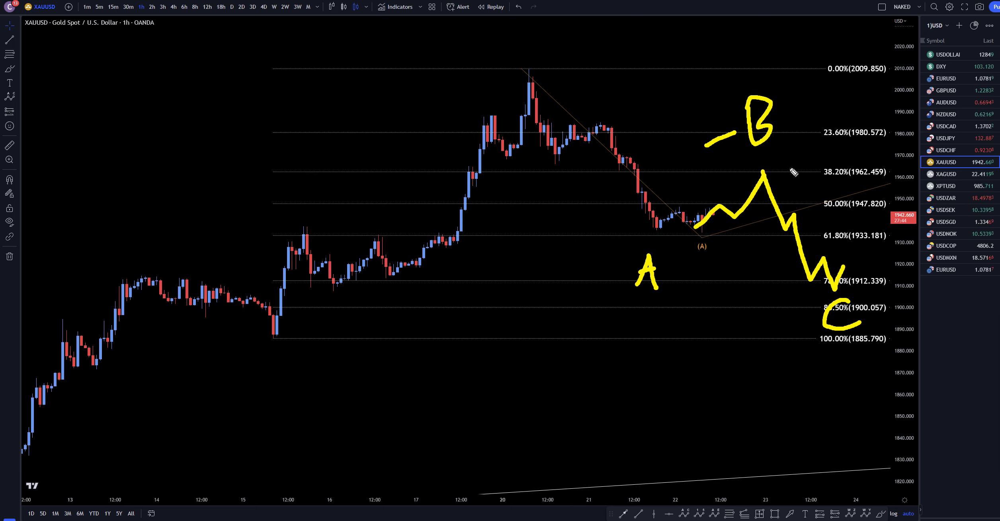
# - Sketch the steep impulse rising from C and annotate the daily, weekly and monthly timeframes
pyautogui.moveTo(754, 231)
pyautogui.mouseDown()
pyautogui.moveTo(791, 298)
pyautogui.moveTo(800, 265)
pyautogui.moveTo(854, 247)
pyautogui.moveTo(867, 267)
pyautogui.moveTo(895, 100)
pyautogui.moveTo(924, 127)
pyautogui.moveTo(944, 1)
pyautogui.mouseUp()
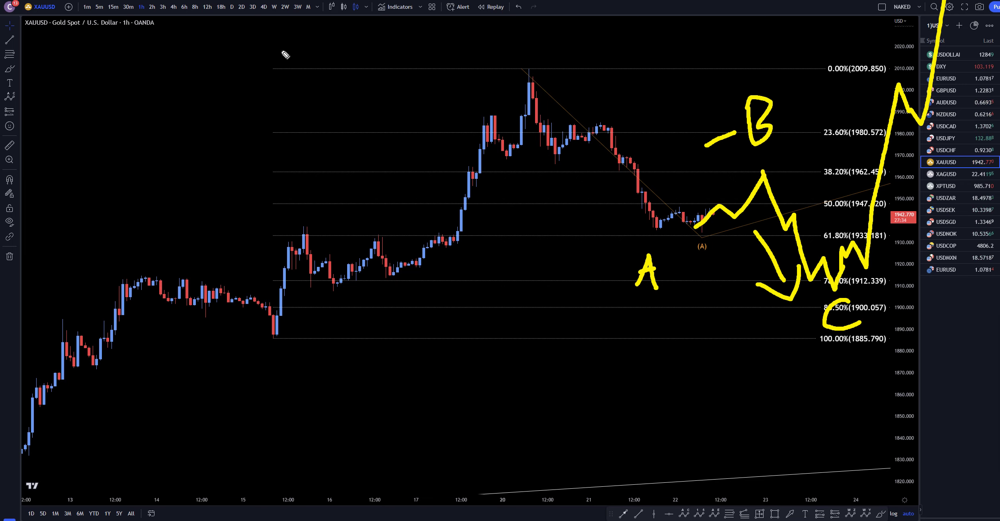
pyautogui.moveTo(233, 11)
pyautogui.mouseDown()
pyautogui.moveTo(233, 34)
pyautogui.moveTo(278, 41)
pyautogui.mouseUp()
pyautogui.moveTo(308, 10); pyautogui.dragTo(313, 78)
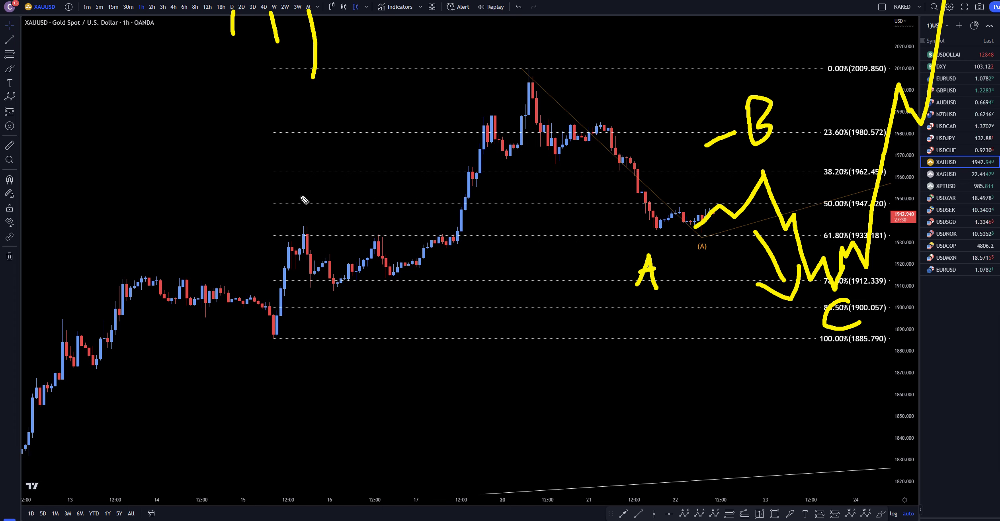